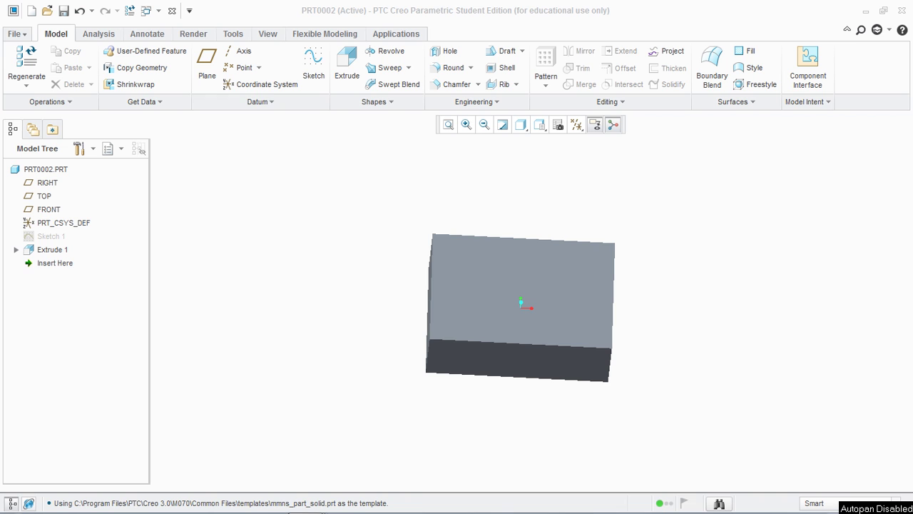
{"action": "left_click", "coordinate": [260, 101]}
{"action": "mouse_move", "coordinate": [225, 118]}
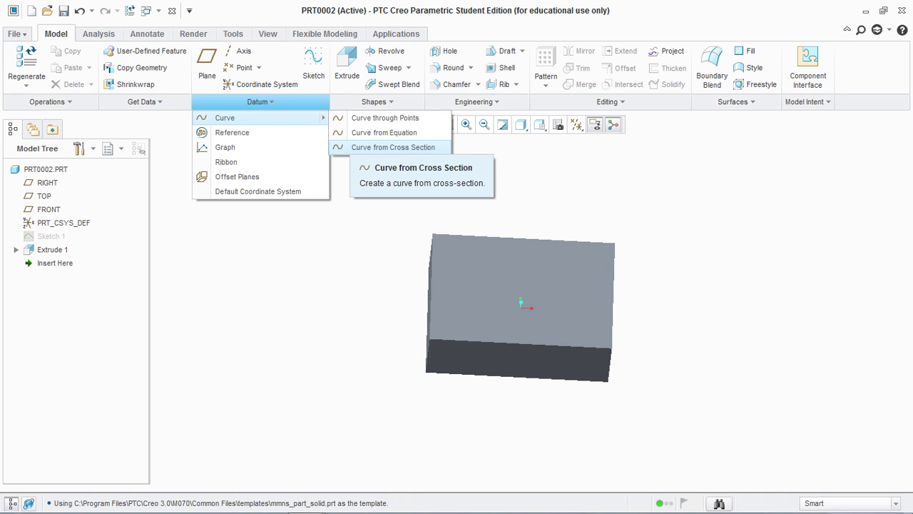
{"action": "key", "text": "Escape"}
{"action": "mouse_move", "coordinate": [521, 308]}
{"action": "middle_mouse_down"}
{"action": "mouse_move", "coordinate": [517, 277]}
{"action": "mouse_move", "coordinate": [496, 246]}
{"action": "mouse_move", "coordinate": [545, 239]}
{"action": "mouse_move", "coordinate": [522, 307]}
{"action": "middle_mouse_up"}
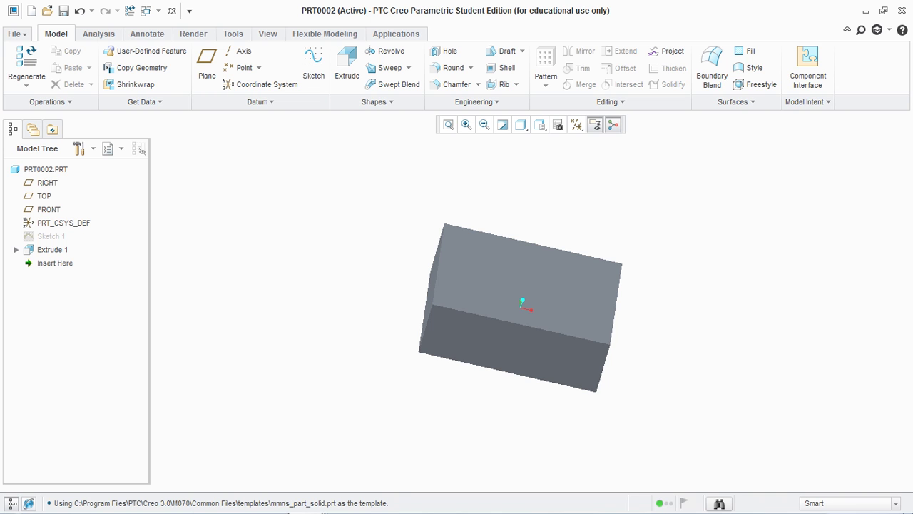
{"action": "mouse_move", "coordinate": [521, 307]}
{"action": "middle_mouse_down"}
{"action": "mouse_move", "coordinate": [519, 316]}
{"action": "mouse_move", "coordinate": [522, 306]}
{"action": "middle_mouse_up"}
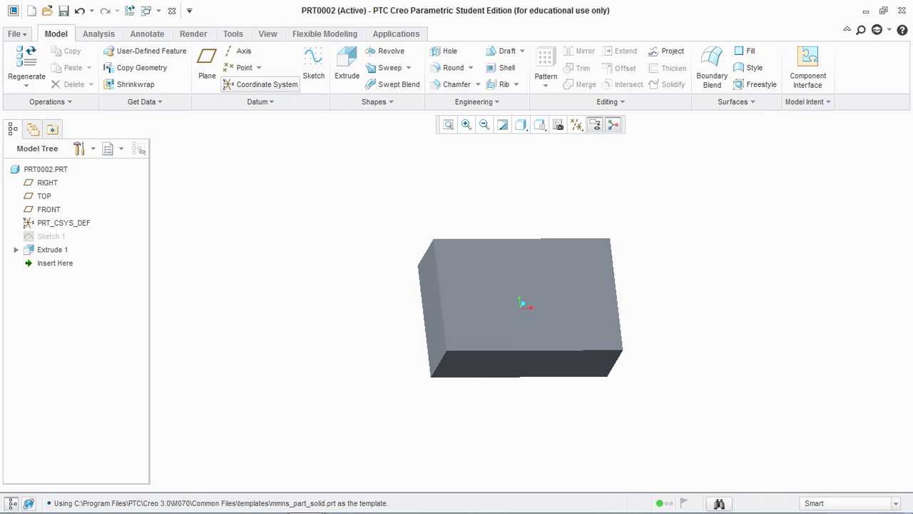
- Create three separate datum points on the upper-left, lower-left and upper-right vertices of the block's large face
{"action": "left_click", "coordinate": [241, 67]}
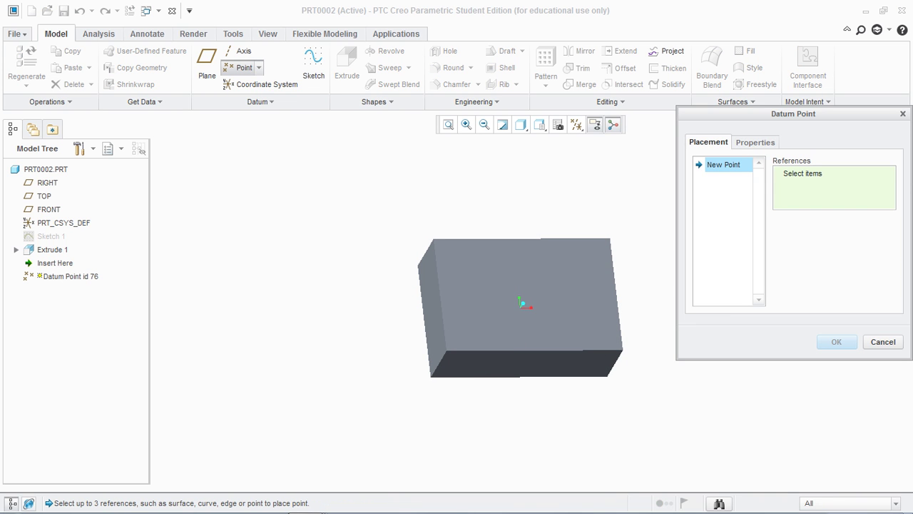
{"action": "left_click", "coordinate": [434, 239]}
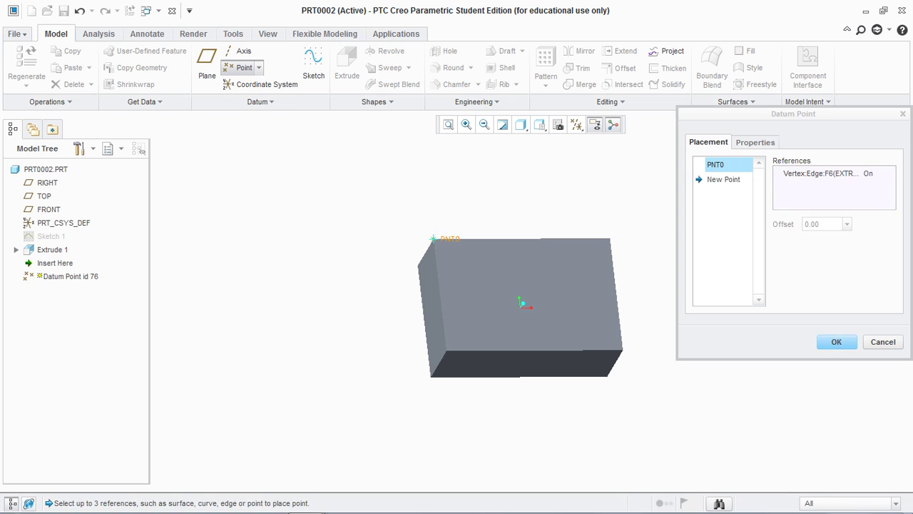
{"action": "left_click", "coordinate": [836, 342]}
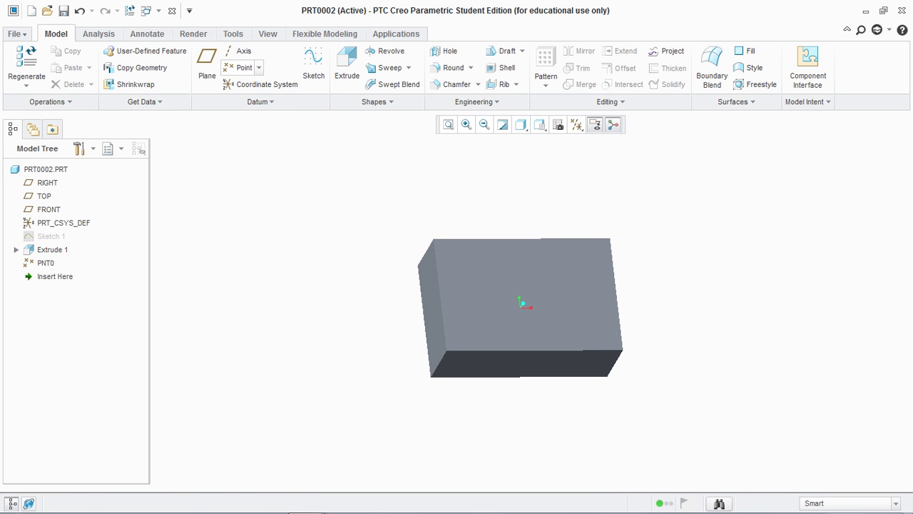
{"action": "left_click", "coordinate": [241, 67]}
{"action": "left_click", "coordinate": [446, 350]}
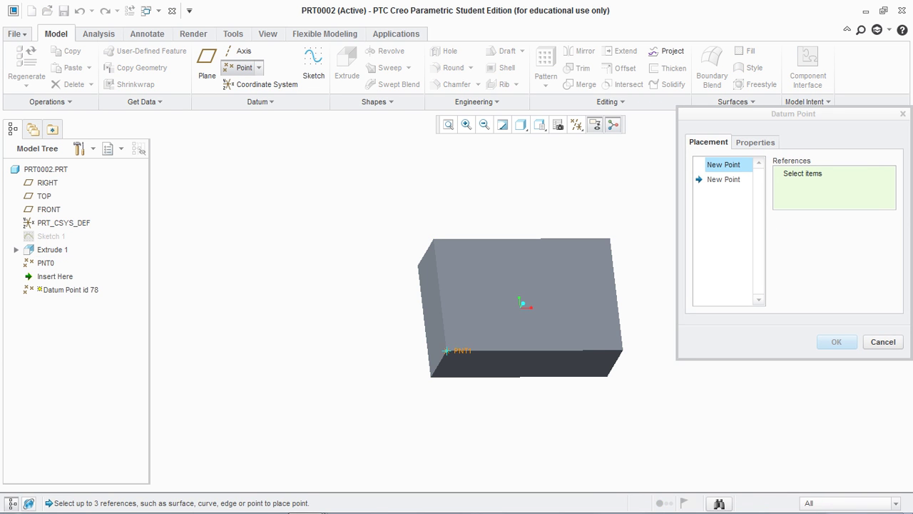
{"action": "left_click", "coordinate": [836, 342]}
{"action": "left_click", "coordinate": [241, 67]}
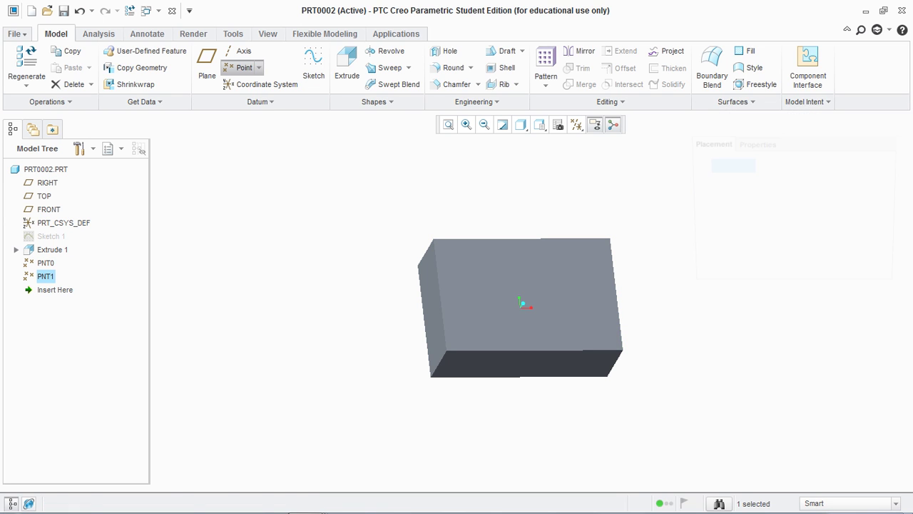
{"action": "left_click", "coordinate": [611, 239]}
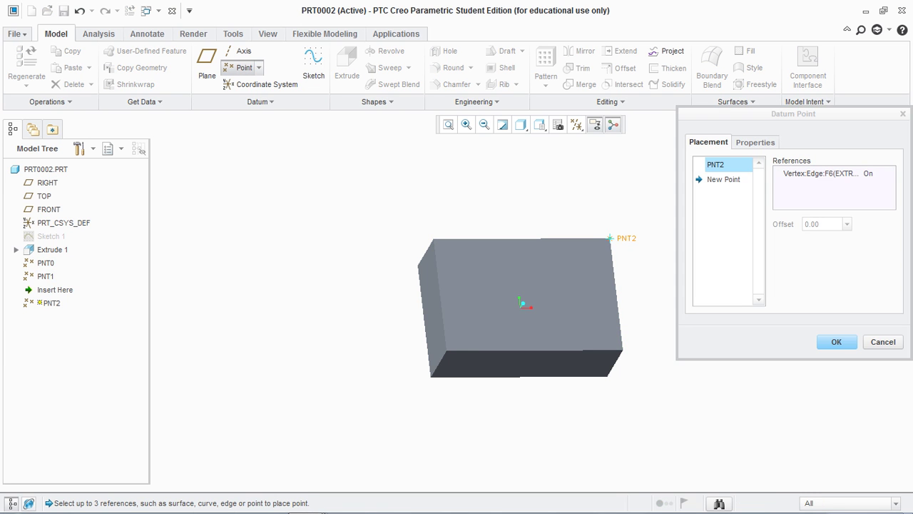
{"action": "middle_click", "coordinate": [611, 239]}
- Turn on the display of datum points in the model view
{"action": "left_click", "coordinate": [577, 124]}
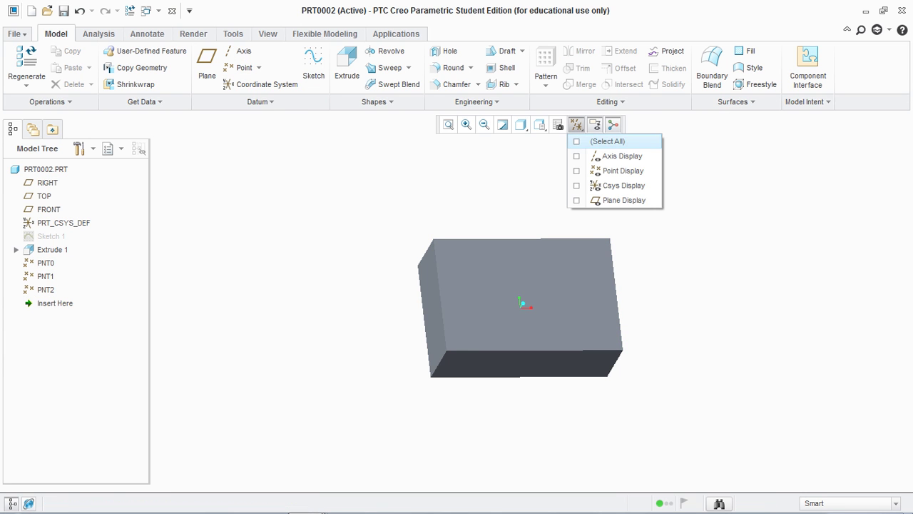
{"action": "left_click", "coordinate": [623, 170]}
{"action": "left_click", "coordinate": [663, 285]}
- Create a spline datum curve through the lower-left, upper-left and upper-right datum points of the block's large face
{"action": "mouse_move", "coordinate": [642, 299]}
{"action": "middle_mouse_down"}
{"action": "mouse_move", "coordinate": [632, 280]}
{"action": "mouse_move", "coordinate": [629, 304]}
{"action": "middle_mouse_up"}
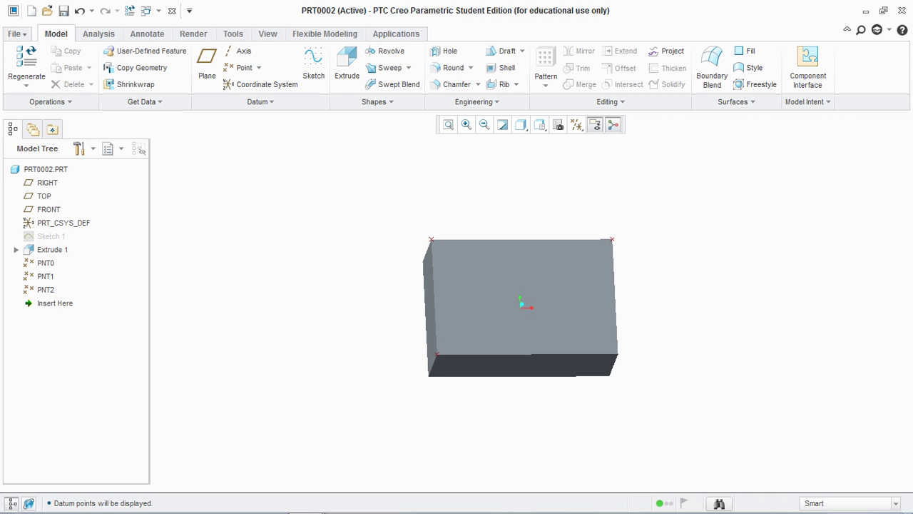
{"action": "middle_click_drag", "start_coordinate": [629, 304], "coordinate": [632, 291]}
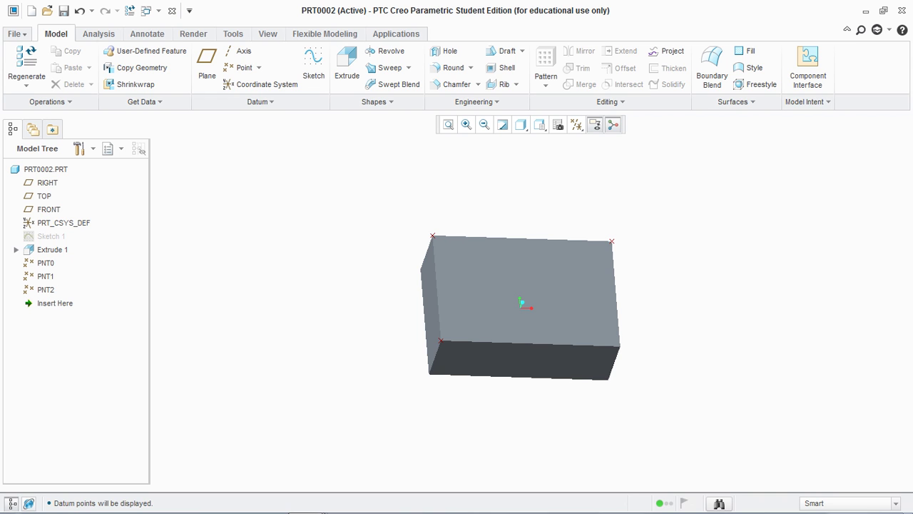
{"action": "scroll", "coordinate": [646, 234], "scroll_direction": "down", "scroll_amount": 1}
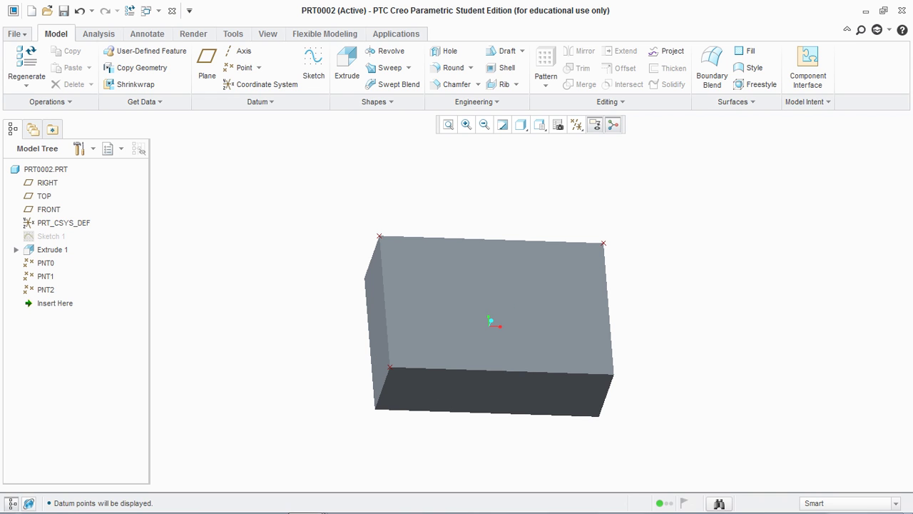
{"action": "left_click", "coordinate": [260, 101]}
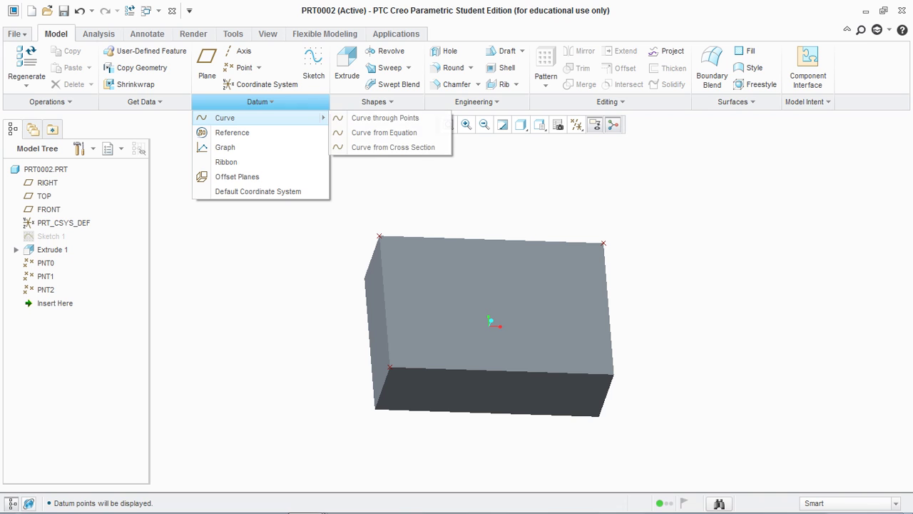
{"action": "left_click", "coordinate": [385, 118]}
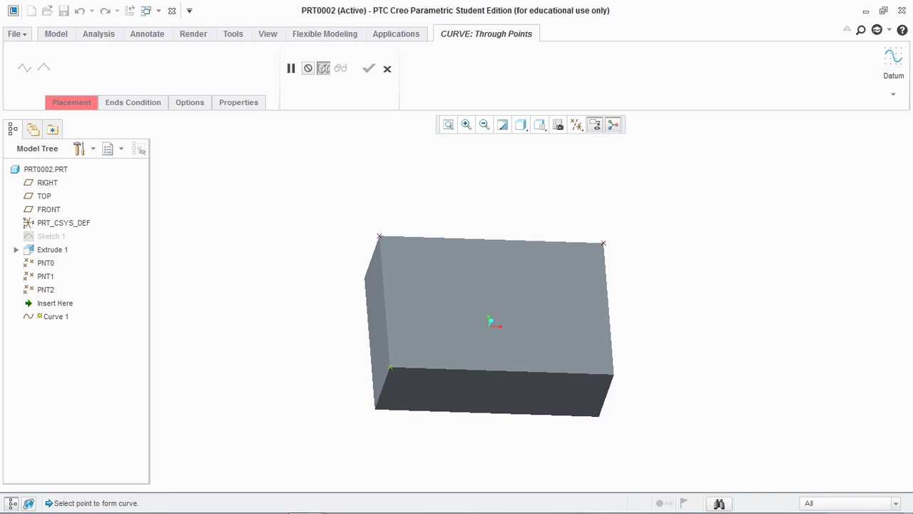
{"action": "left_click", "coordinate": [391, 367]}
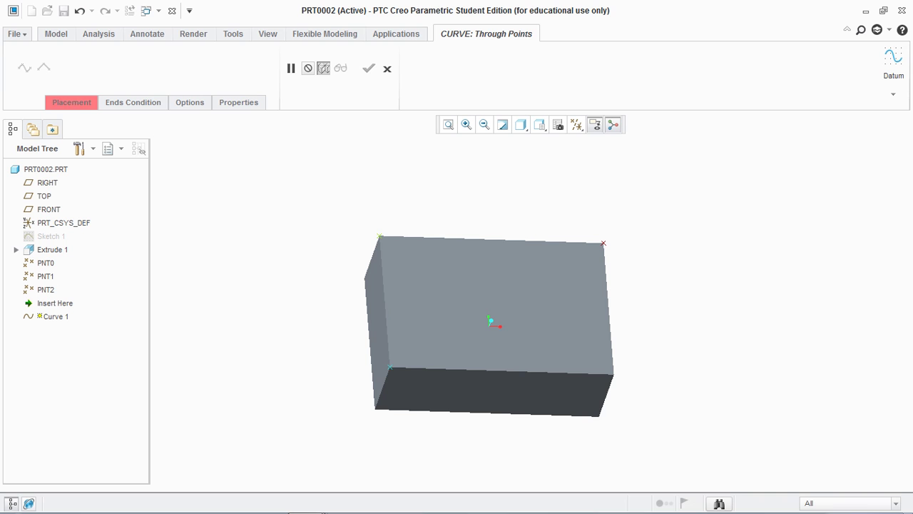
{"action": "left_click", "coordinate": [379, 236]}
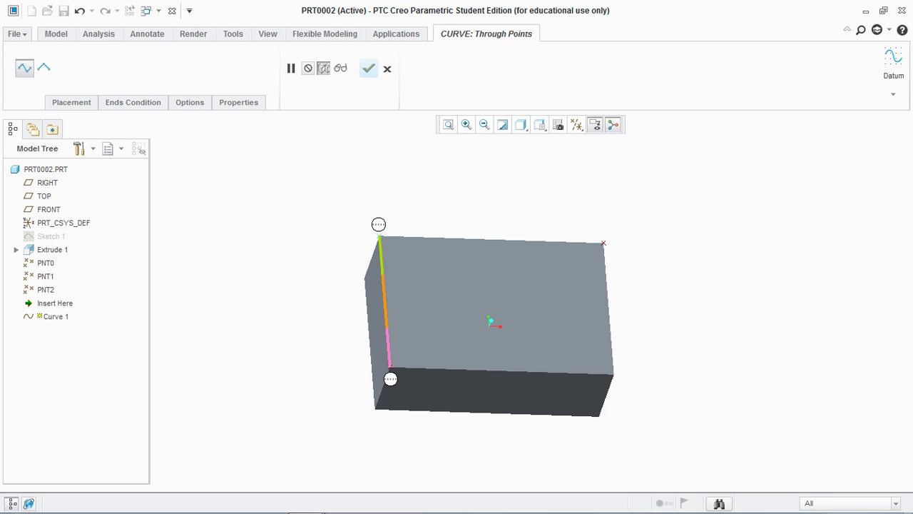
{"action": "left_click", "coordinate": [604, 243]}
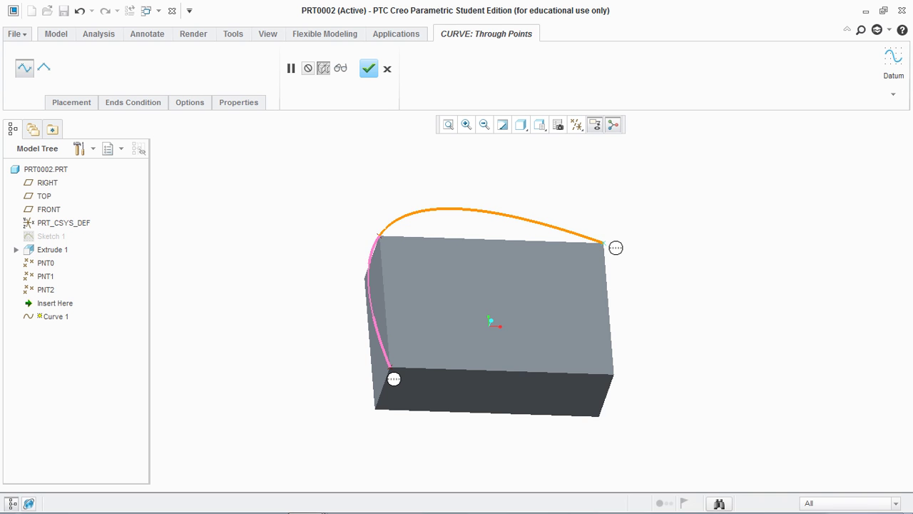
{"action": "middle_click_drag", "start_coordinate": [570, 278], "coordinate": [521, 291]}
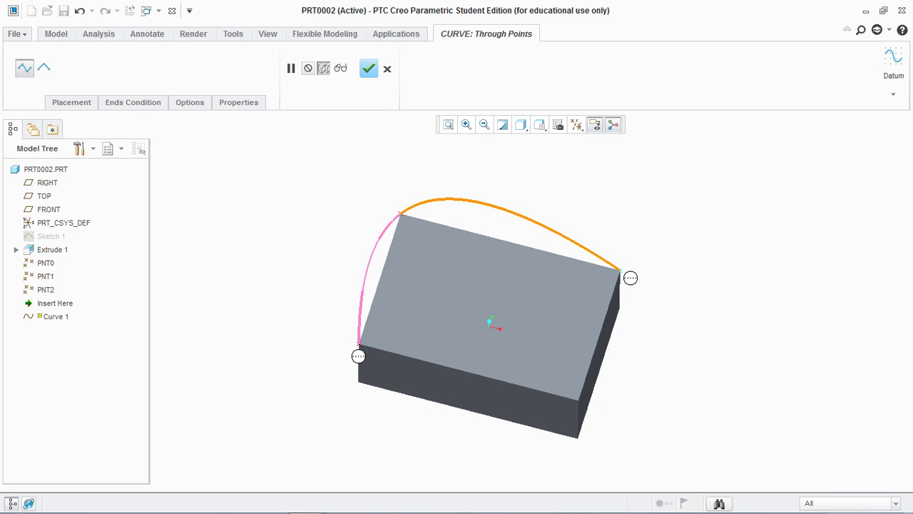
{"action": "left_click", "coordinate": [369, 69]}
{"action": "mouse_move", "coordinate": [500, 285]}
{"action": "middle_mouse_down"}
{"action": "mouse_move", "coordinate": [481, 247]}
{"action": "mouse_move", "coordinate": [525, 275]}
{"action": "mouse_move", "coordinate": [492, 303]}
{"action": "mouse_move", "coordinate": [499, 324]}
{"action": "mouse_move", "coordinate": [485, 289]}
{"action": "middle_mouse_up"}
{"action": "middle_click_drag", "start_coordinate": [520, 347], "coordinate": [510, 350]}
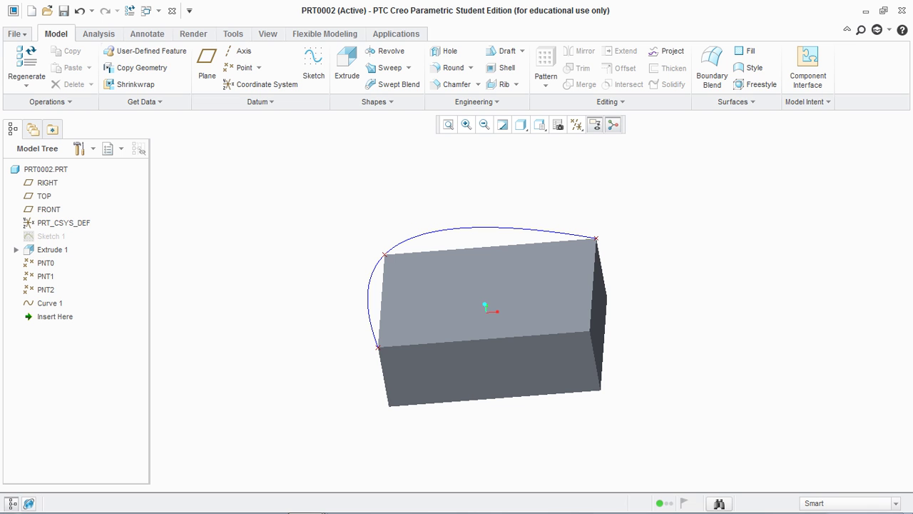
- Switch to the empty part PRT0003 and turn on the display of all datum types
{"action": "left_click", "coordinate": [146, 10]}
{"action": "left_click", "coordinate": [187, 55]}
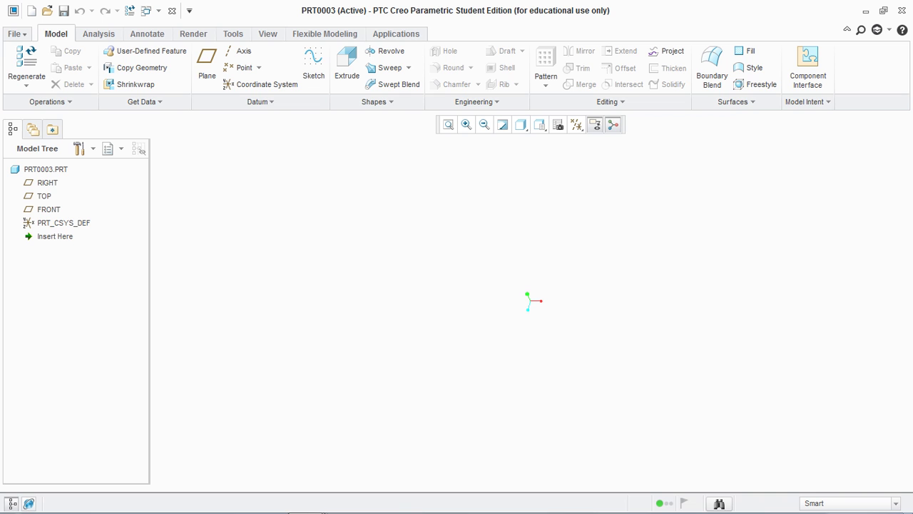
{"action": "left_click", "coordinate": [595, 125]}
{"action": "left_click", "coordinate": [577, 141]}
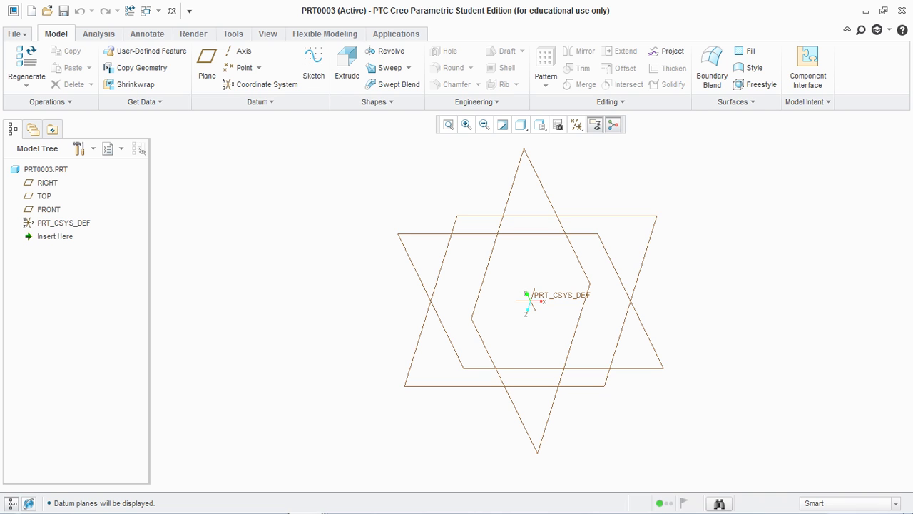
- Start a Curve from Equation and assign PRT_CSYS_DEF as its reference coordinate system
{"action": "left_click", "coordinate": [260, 101]}
{"action": "mouse_move", "coordinate": [224, 116]}
{"action": "left_click", "coordinate": [386, 132]}
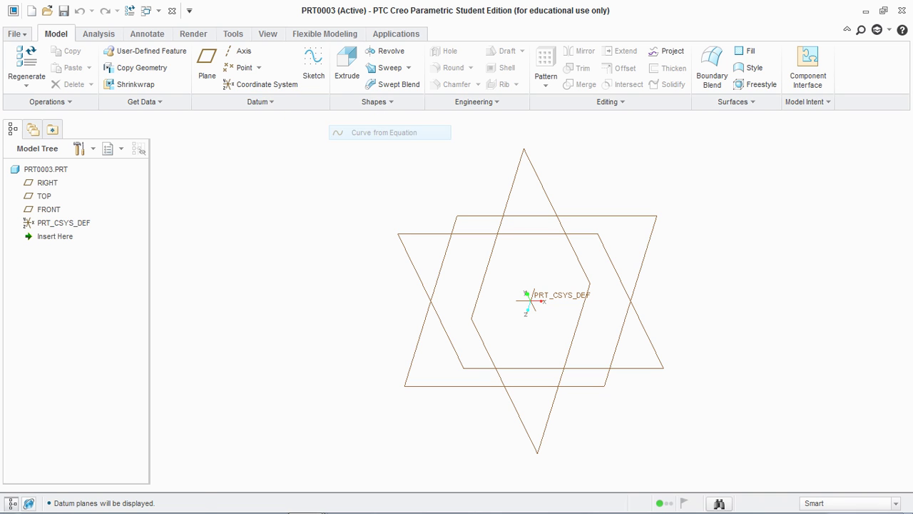
{"action": "left_click", "coordinate": [71, 103]}
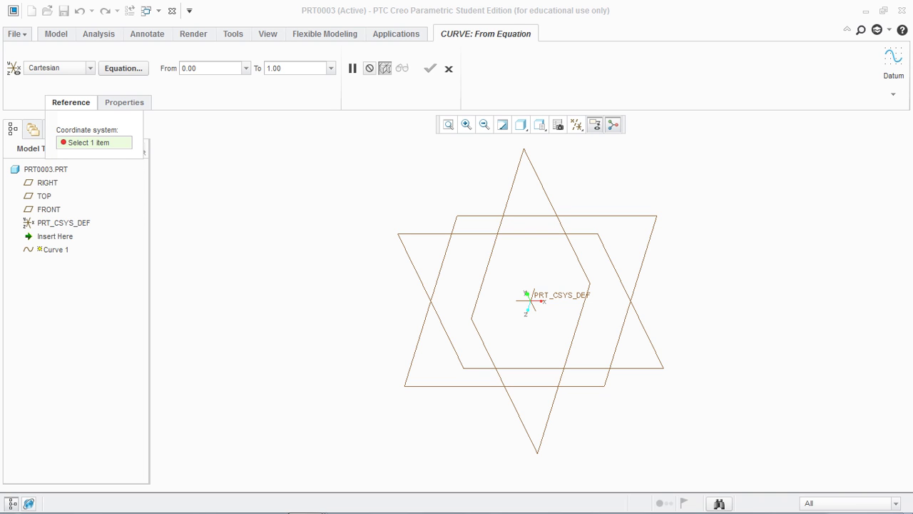
{"action": "left_click", "coordinate": [531, 300]}
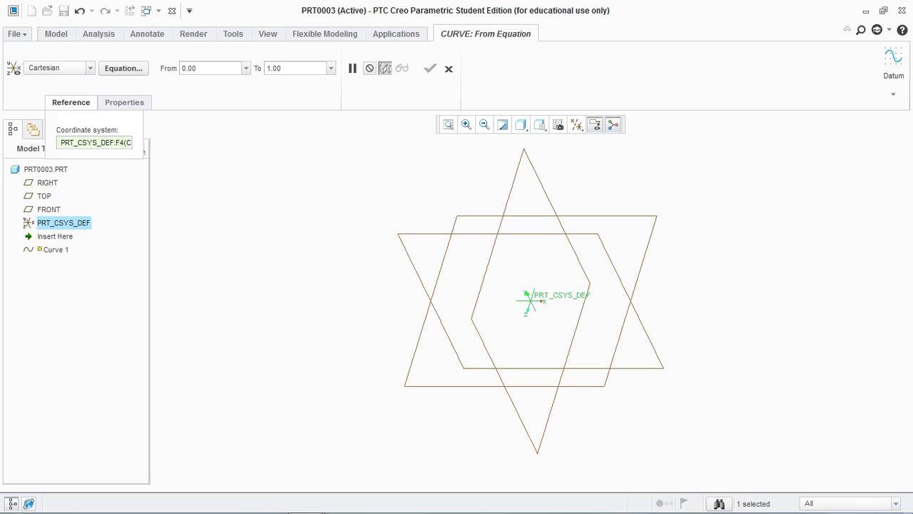
- Define the Cartesian curve with x=4*cos(t*360), y=4*sin(t*360) and z=0, verify the relations, and complete the feature
{"action": "left_click", "coordinate": [123, 68]}
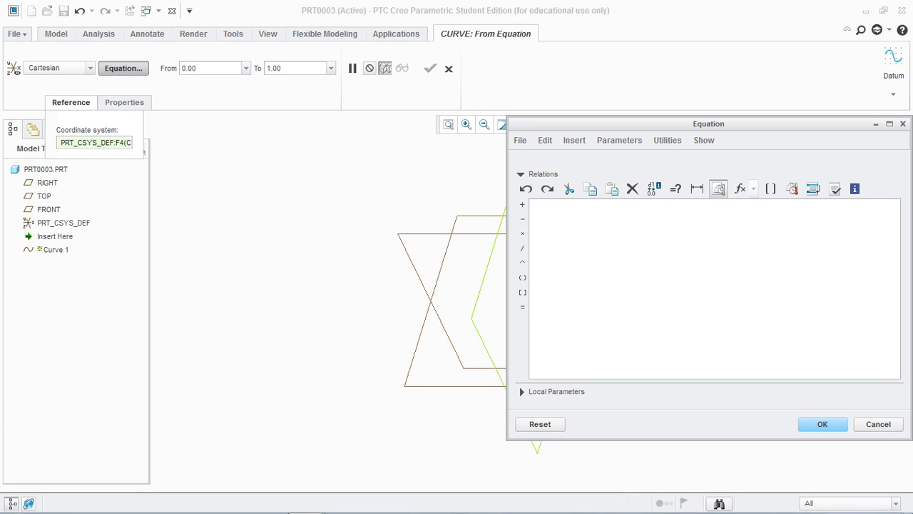
{"action": "type", "text": "x=4*cos(t*360)"}
{"action": "key", "text": "Return"}
{"action": "type", "text": "y=4*sin(t*360)"}
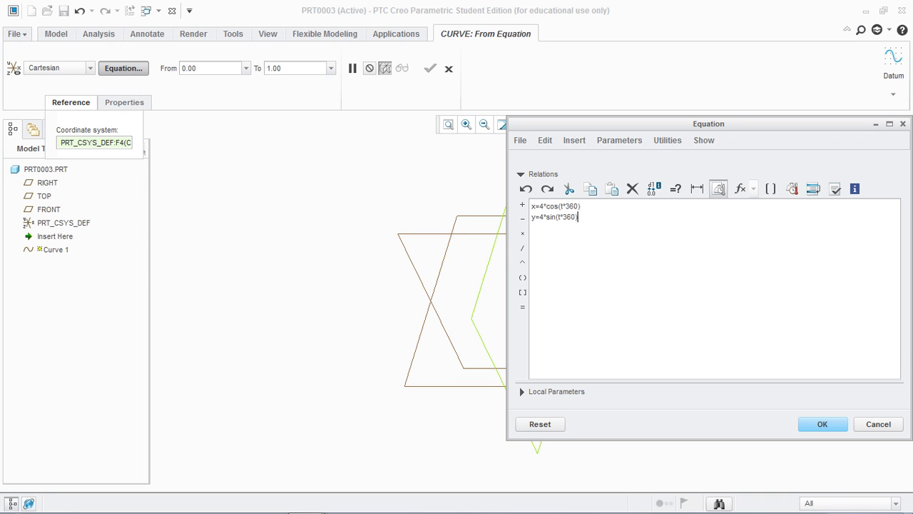
{"action": "key", "text": "Return"}
{"action": "type", "text": "z=0"}
{"action": "left_click", "coordinate": [836, 188]}
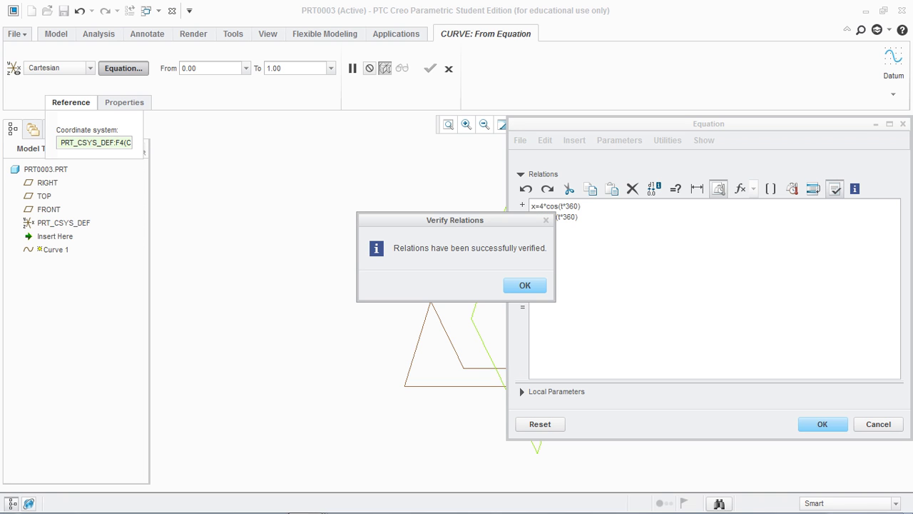
{"action": "left_click", "coordinate": [525, 286]}
{"action": "left_click", "coordinate": [822, 424]}
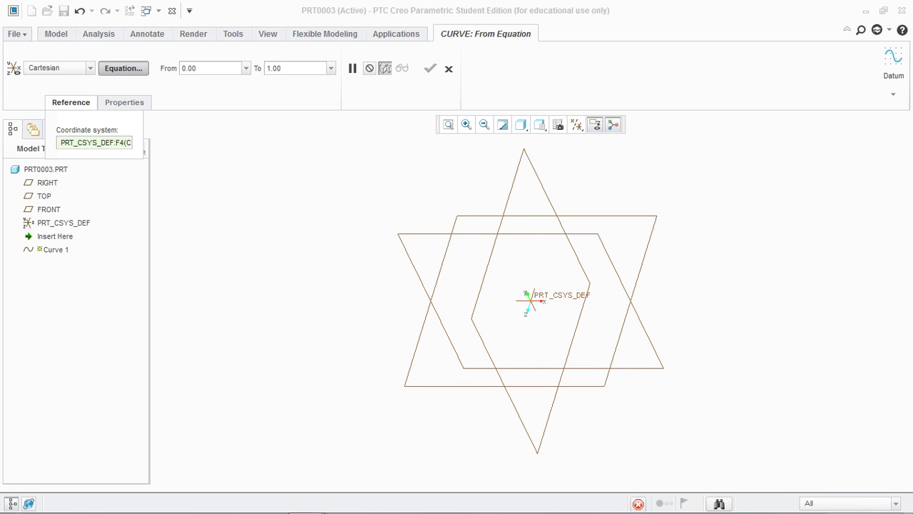
{"action": "left_click", "coordinate": [430, 68]}
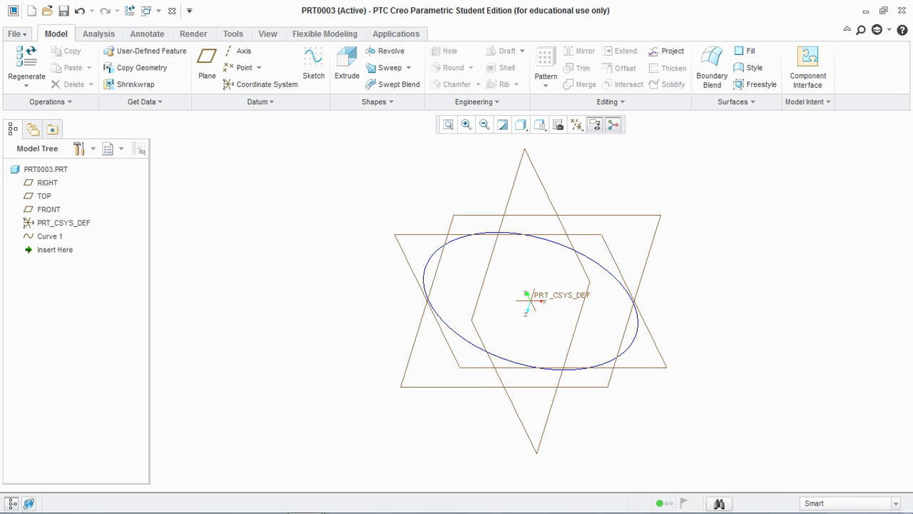
- Edit the definition of the equation curve and change its coordinate type to Cylindrical
{"action": "middle_click_drag", "start_coordinate": [531, 301], "coordinate": [576, 286]}
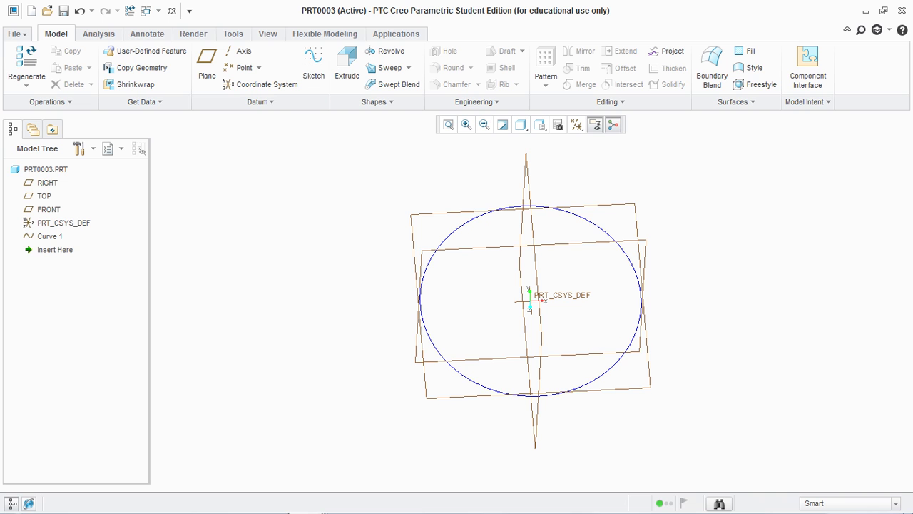
{"action": "left_click", "coordinate": [54, 237]}
{"action": "right_click", "coordinate": [56, 237]}
{"action": "left_click", "coordinate": [88, 262]}
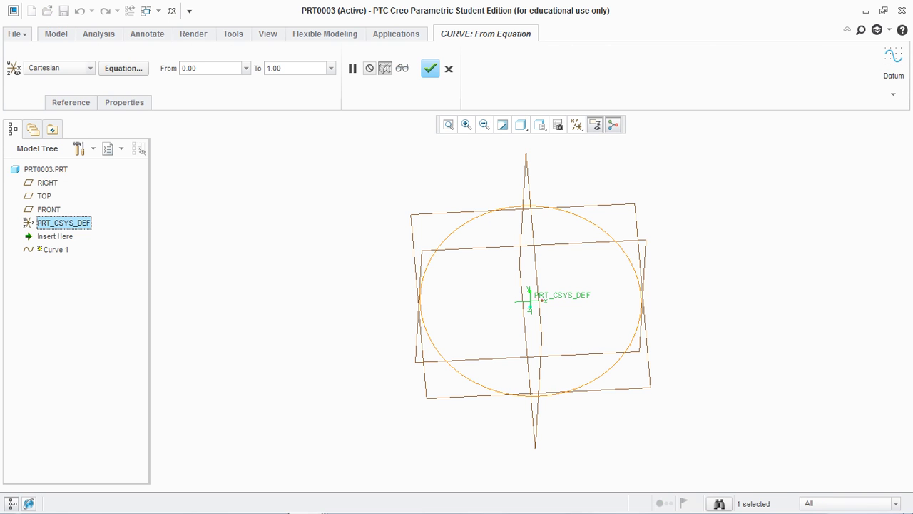
{"action": "left_click", "coordinate": [90, 68]}
{"action": "left_click", "coordinate": [57, 92]}
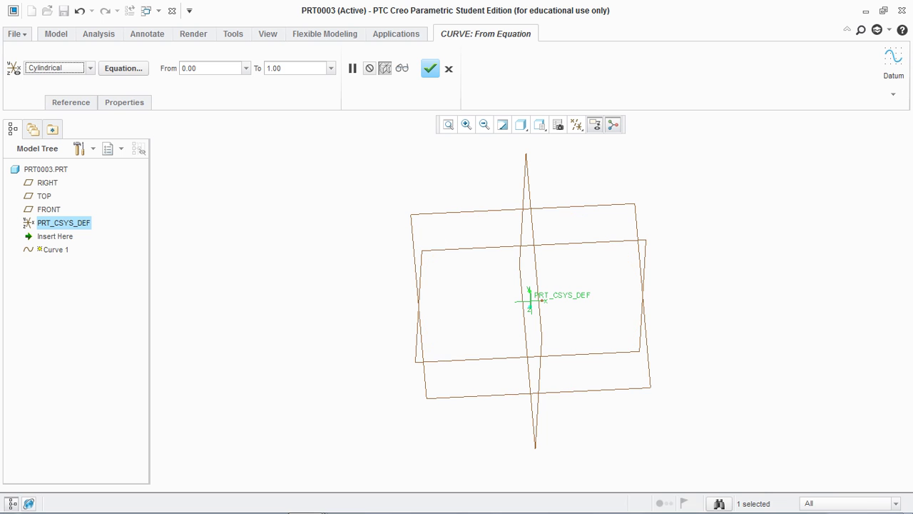
- Replace the curve's equations with r=4, theta=t*360 and z=0, and complete the cylindrical curve
{"action": "left_click", "coordinate": [124, 68]}
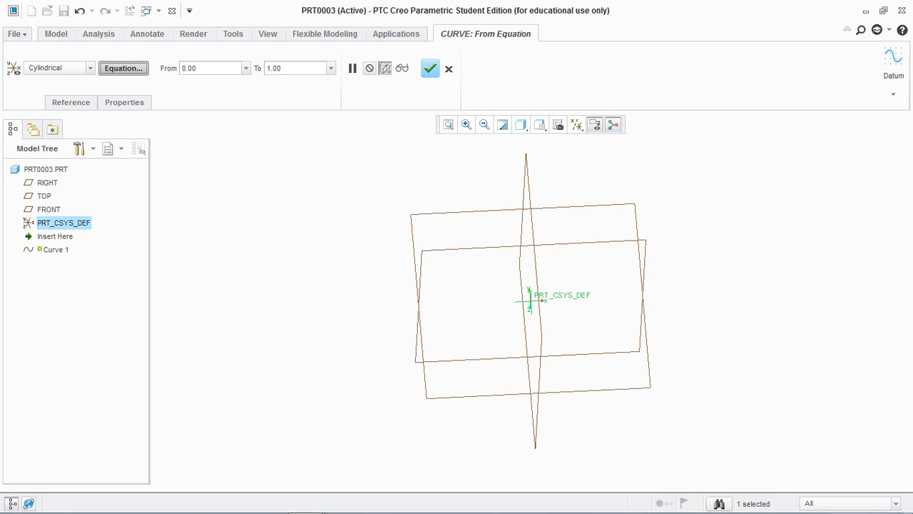
{"action": "key", "text": "ctrl+a"}
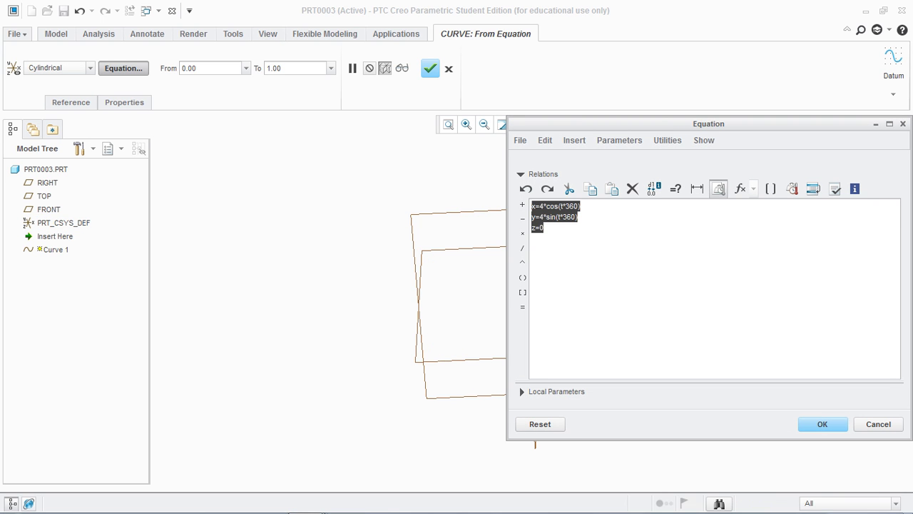
{"action": "key", "text": "Delete"}
{"action": "type", "text": "r=4"}
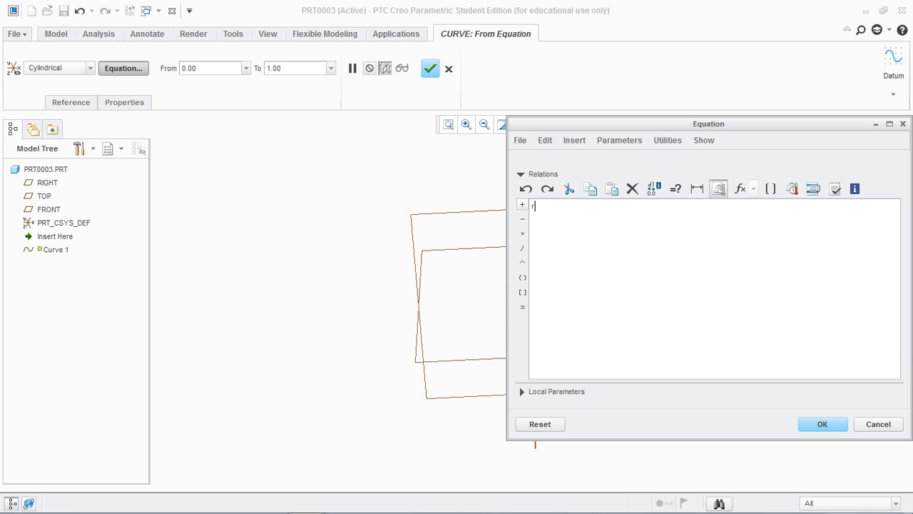
{"action": "key", "text": "Return"}
{"action": "type", "text": "theta=t*360"}
{"action": "key", "text": "Return"}
{"action": "type", "text": "z=0"}
{"action": "left_click", "coordinate": [823, 424]}
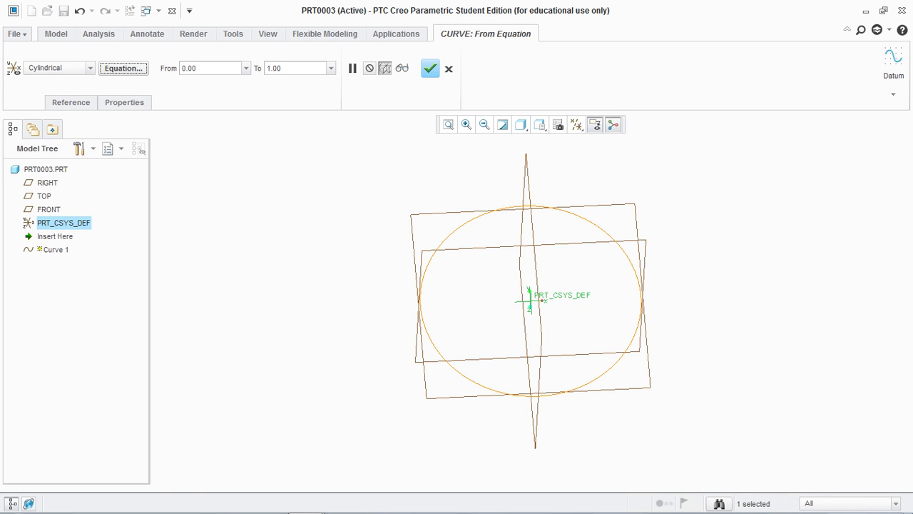
{"action": "left_click", "coordinate": [429, 67]}
{"action": "mouse_move", "coordinate": [531, 301]}
{"action": "middle_mouse_down"}
{"action": "mouse_move", "coordinate": [534, 321]}
{"action": "mouse_move", "coordinate": [534, 233]}
{"action": "mouse_move", "coordinate": [532, 257]}
{"action": "middle_mouse_up"}
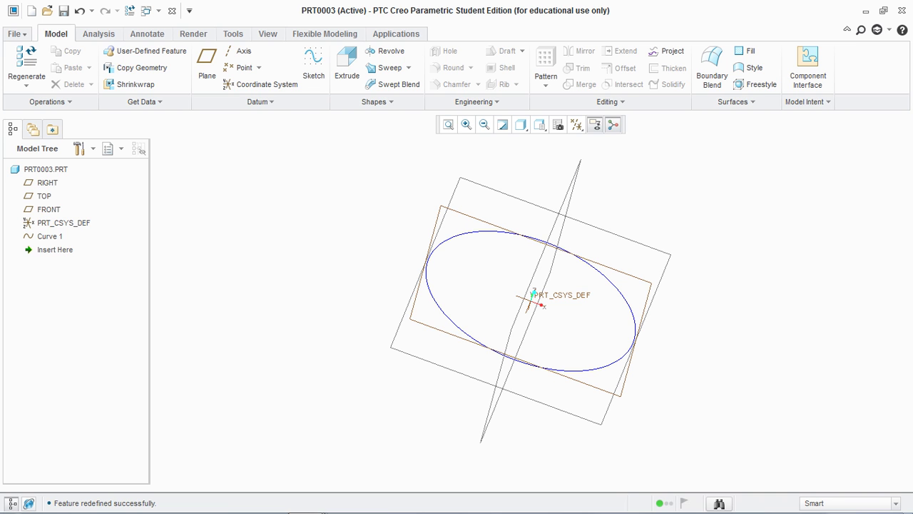
- Edit the definition of Curve 1 and change its coordinate type to Spherical
{"action": "left_click", "coordinate": [50, 237]}
{"action": "right_click", "coordinate": [50, 237]}
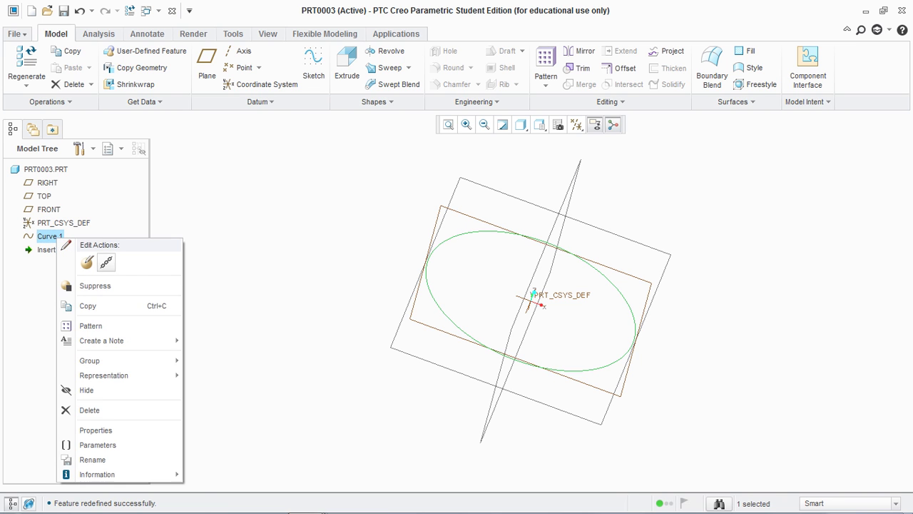
{"action": "left_click", "coordinate": [87, 261]}
{"action": "left_click", "coordinate": [90, 69]}
{"action": "left_click", "coordinate": [44, 102]}
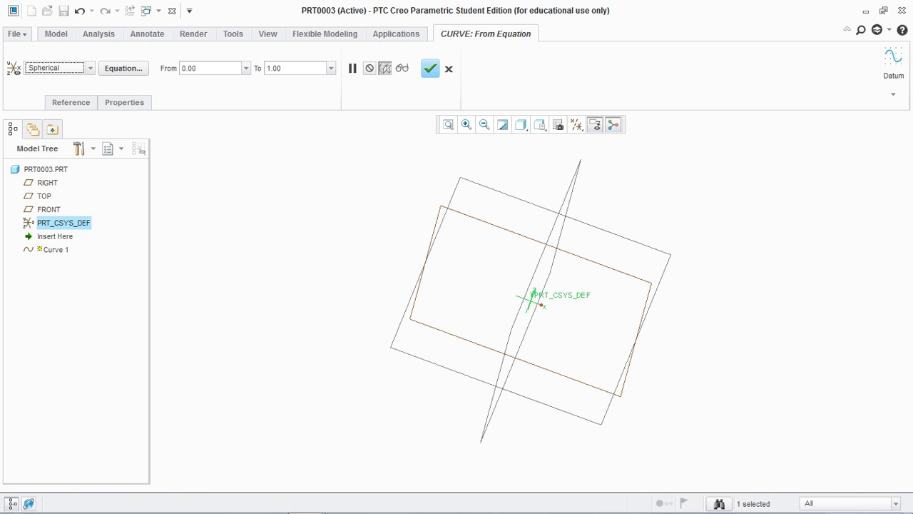
- Replace the curve's equations with rho=5, theta=t*180 and phi=t*360*25
{"action": "left_click", "coordinate": [123, 68]}
{"action": "left_click_drag", "start_coordinate": [545, 228], "coordinate": [531, 228]}
{"action": "key", "text": "ctrl+a"}
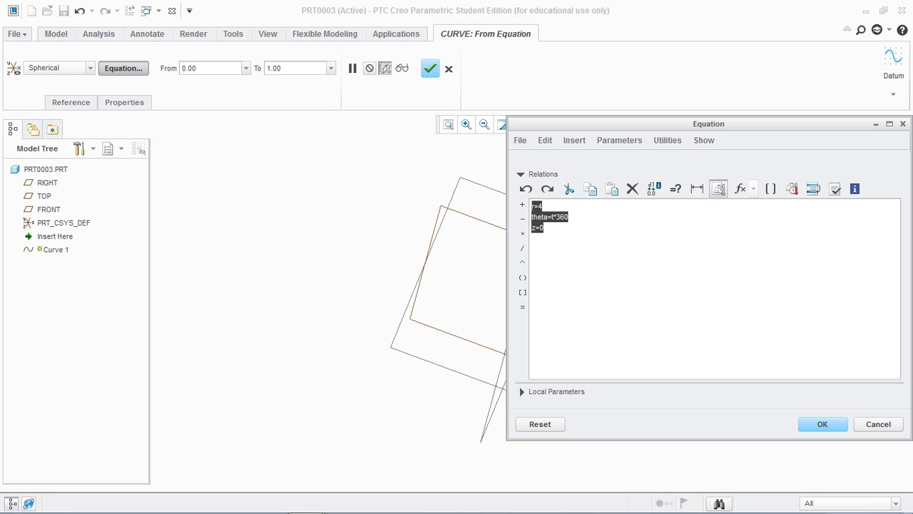
{"action": "key", "text": "Delete"}
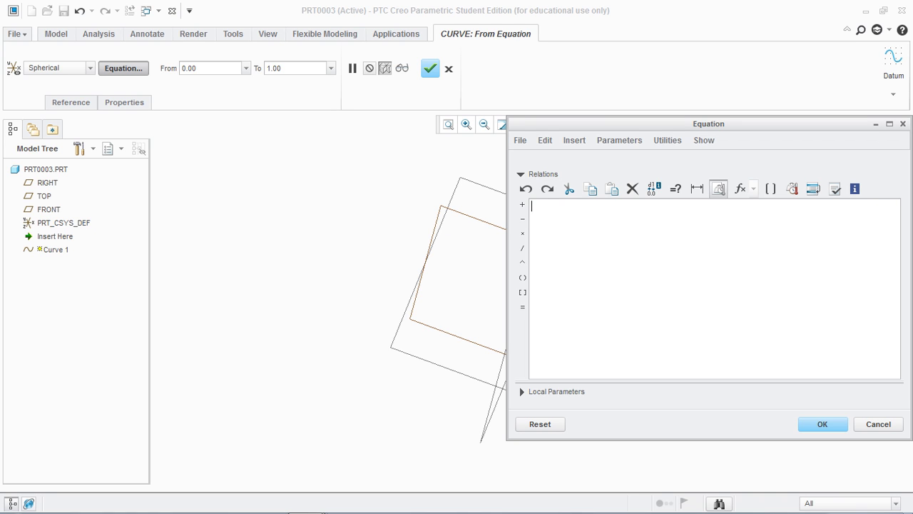
{"action": "type", "text": "rho=5"}
{"action": "key", "text": "Return"}
{"action": "type", "text": "thet"}
{"action": "type", "text": "a"}
{"action": "type", "text": "="}
{"action": "type", "text": "t*"}
{"action": "type", "text": "180 "}
{"action": "type", "text": "phi"}
{"action": "type", "text": "="}
{"action": "type", "text": "t"}
{"action": "type", "text": "*"}
{"action": "type", "text": "360"}
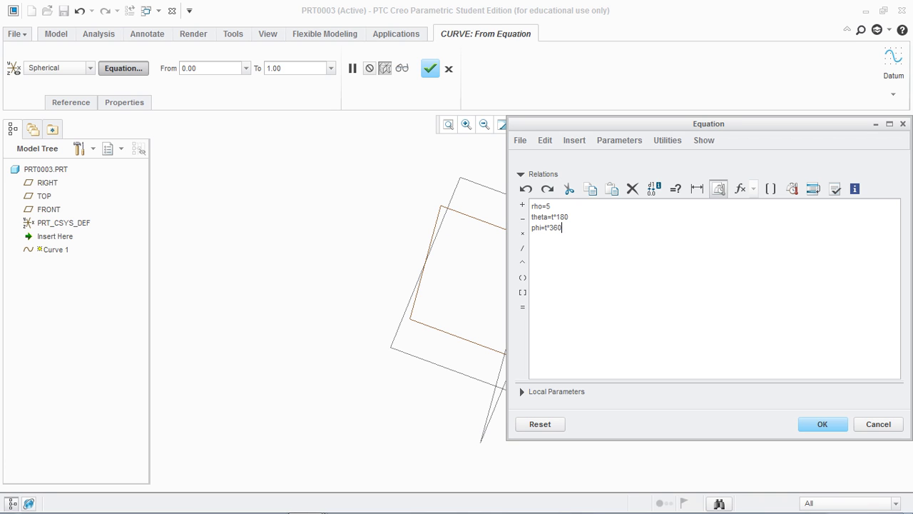
{"action": "type", "text": "*25"}
- Verify the spherical relations, accept the equations and complete the curve feature
{"action": "left_click", "coordinate": [835, 189]}
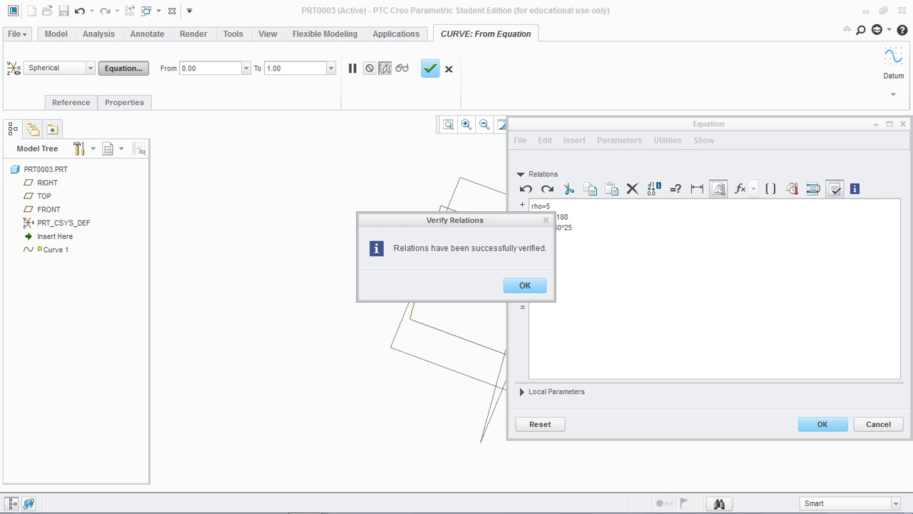
{"action": "left_click", "coordinate": [525, 285]}
{"action": "left_click", "coordinate": [823, 423]}
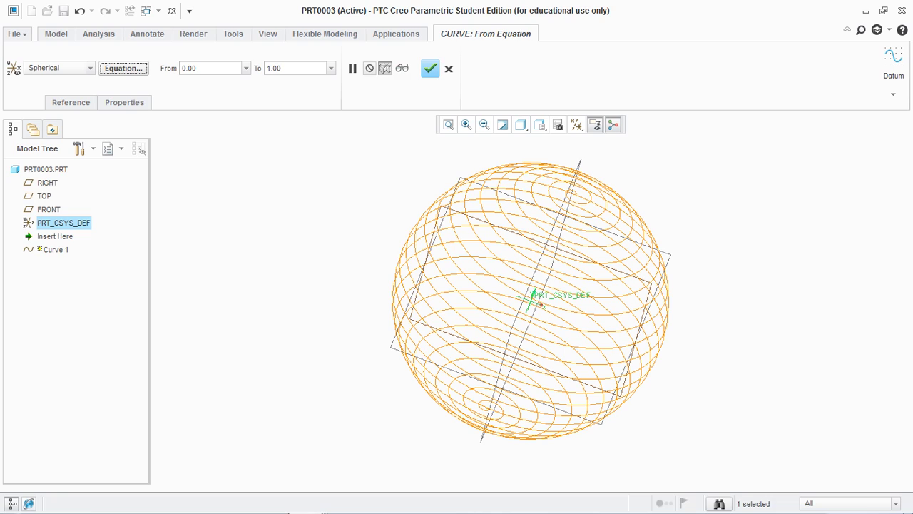
{"action": "left_click", "coordinate": [430, 68]}
{"action": "middle_click_drag", "start_coordinate": [528, 299], "coordinate": [560, 331]}
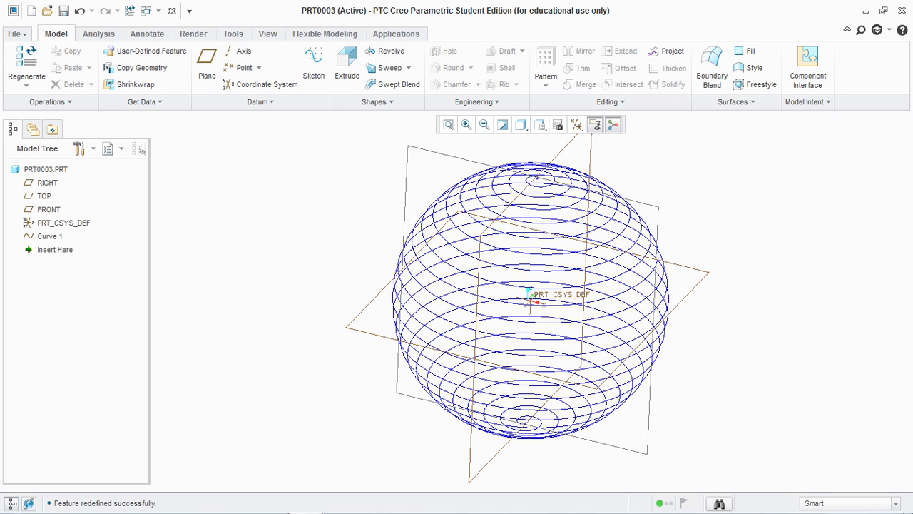
{"action": "middle_click_drag", "start_coordinate": [528, 296], "coordinate": [528, 303]}
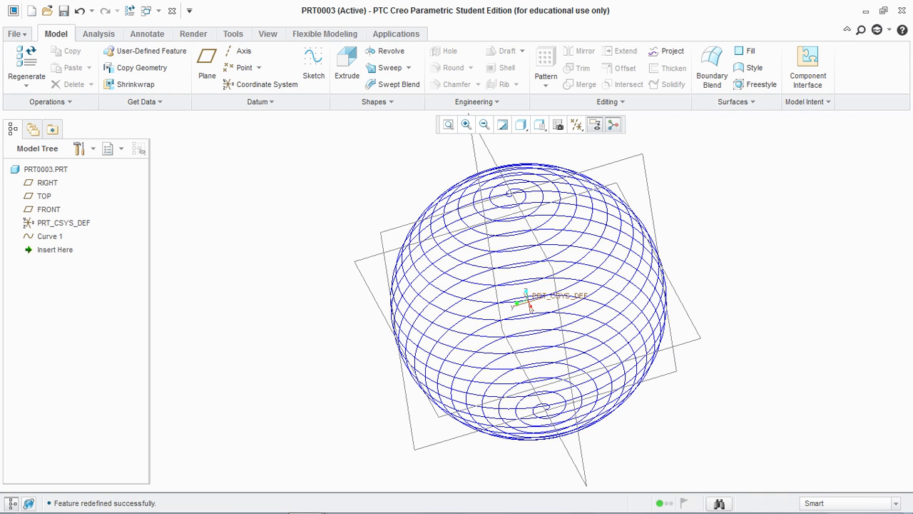
- Switch to the window of the revolved part PRT0001
{"action": "left_click", "coordinate": [146, 11]}
{"action": "left_click", "coordinate": [192, 47]}
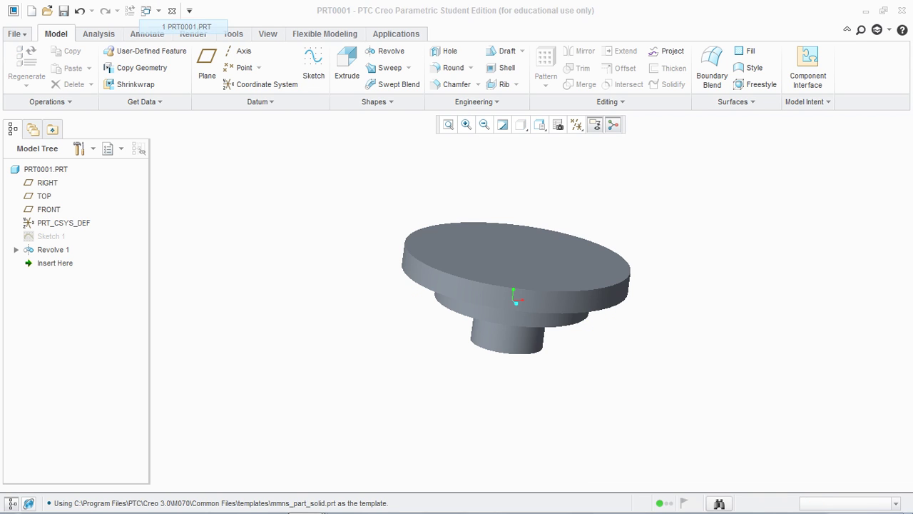
{"action": "mouse_move", "coordinate": [514, 300]}
{"action": "middle_mouse_down"}
{"action": "mouse_move", "coordinate": [508, 271]}
{"action": "mouse_move", "coordinate": [505, 311]}
{"action": "mouse_move", "coordinate": [513, 285]}
{"action": "middle_mouse_up"}
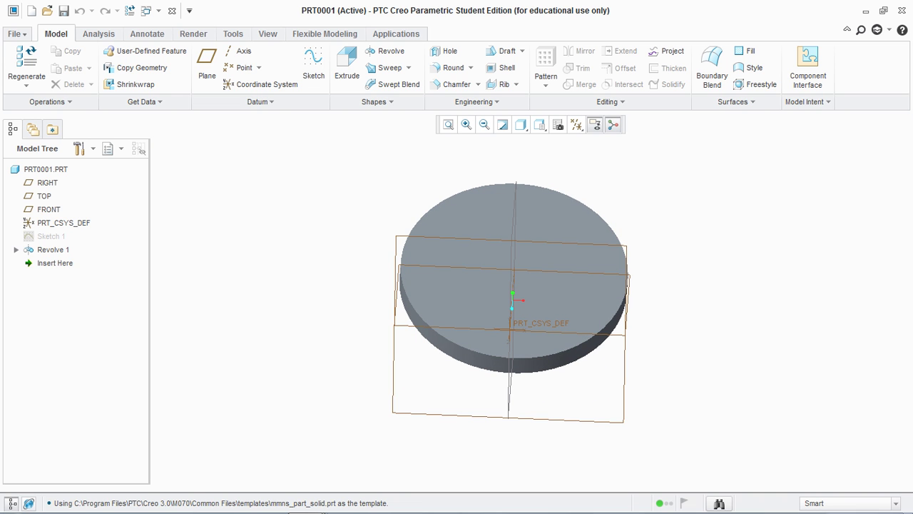
{"action": "left_click", "coordinate": [260, 101]}
{"action": "mouse_move", "coordinate": [225, 118]}
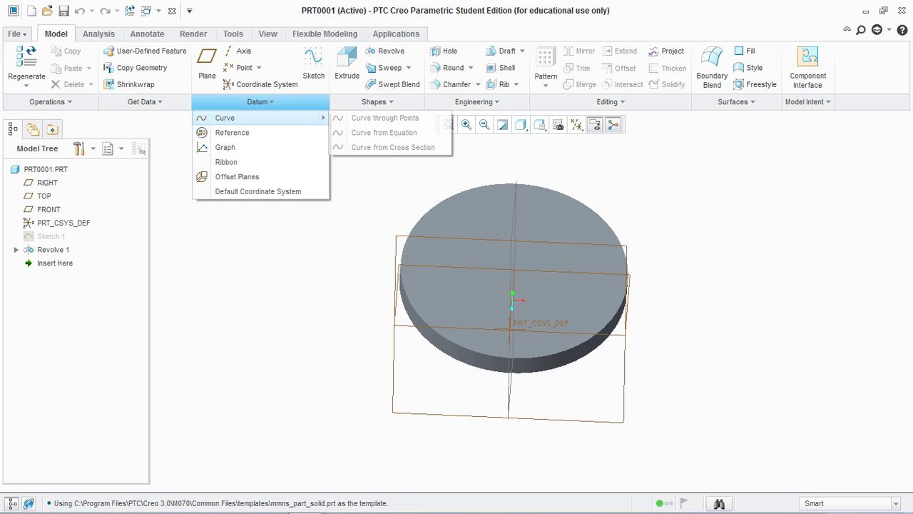
{"action": "left_click", "coordinate": [492, 214]}
- Create a planar cross section named Xsec0001 through the FRONT plane in the View Manager
{"action": "mouse_move", "coordinate": [512, 299]}
{"action": "middle_mouse_down"}
{"action": "mouse_move", "coordinate": [514, 249]}
{"action": "mouse_move", "coordinate": [510, 301]}
{"action": "middle_mouse_up"}
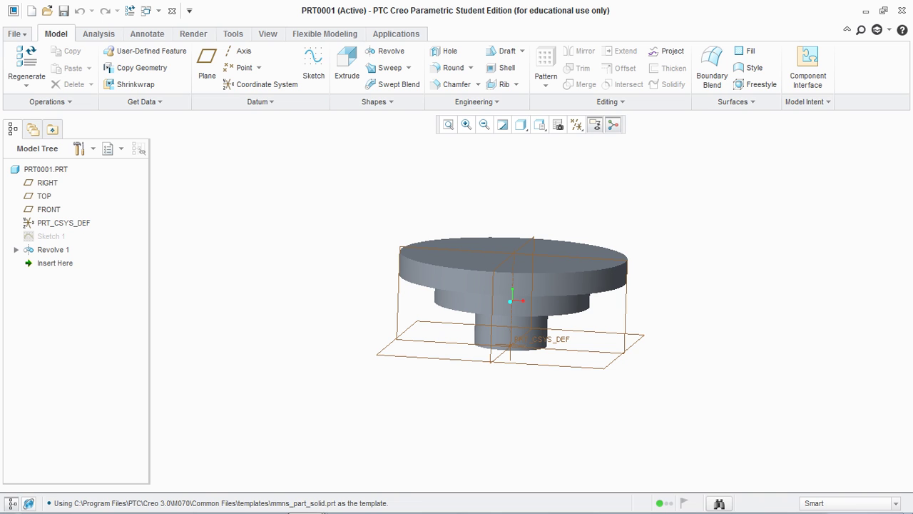
{"action": "left_click", "coordinate": [558, 125]}
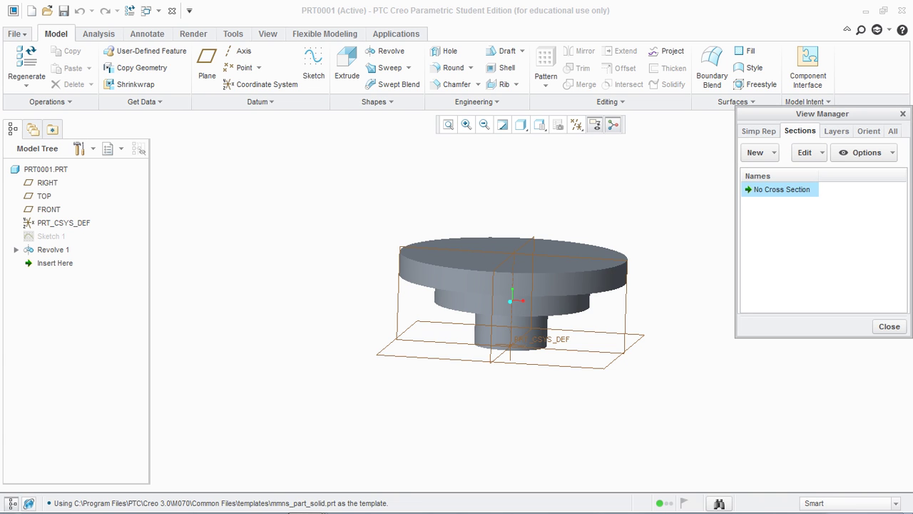
{"action": "left_click", "coordinate": [755, 152]}
{"action": "left_click", "coordinate": [760, 168]}
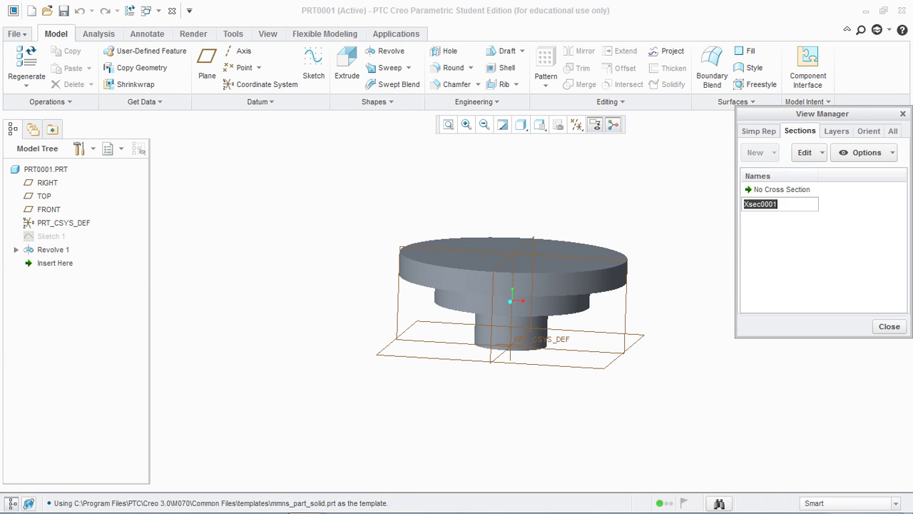
{"action": "key", "text": "Return"}
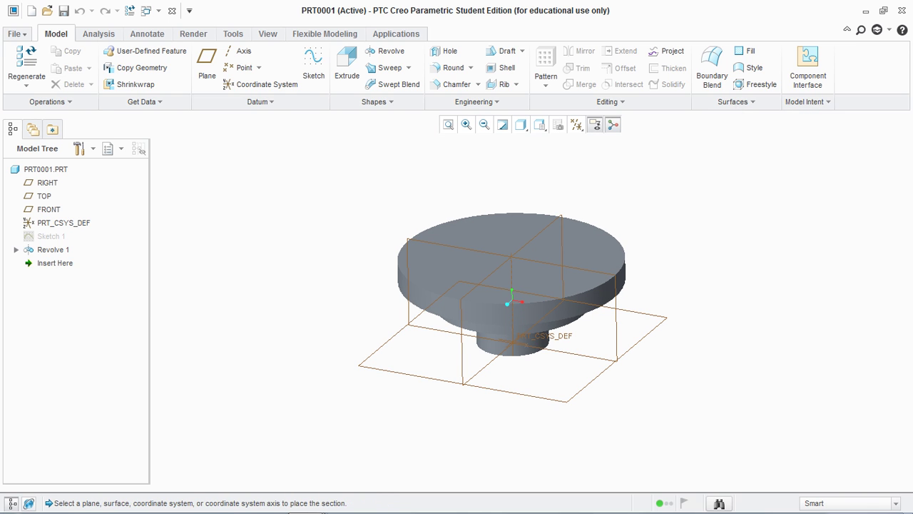
{"action": "left_click", "coordinate": [48, 209]}
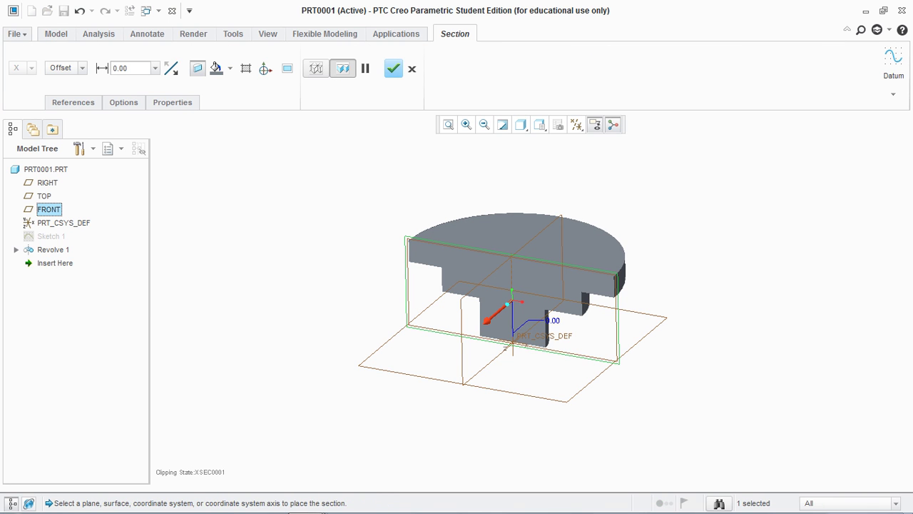
{"action": "left_click", "coordinate": [393, 67]}
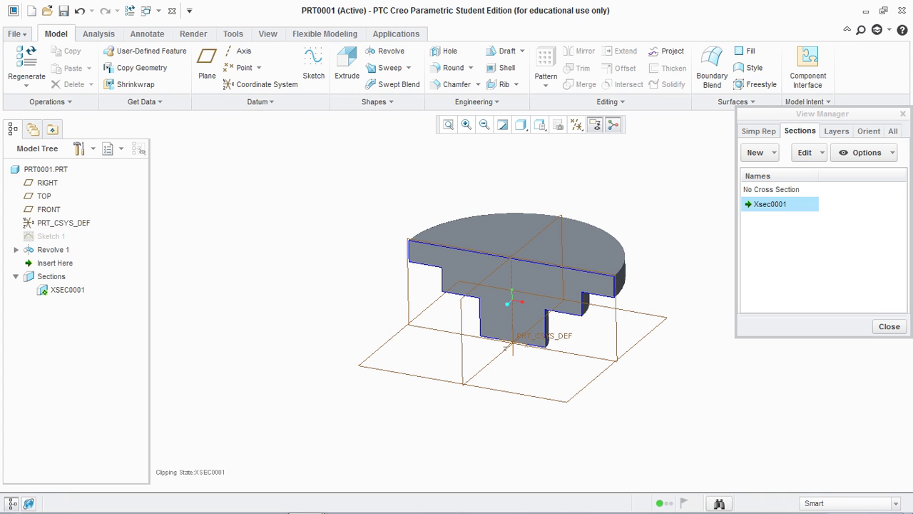
{"action": "left_click", "coordinate": [889, 326]}
- Create a datum Curve from Cross Section using XSEC0001, and check the resulting curve on the section outline
{"action": "left_click", "coordinate": [260, 102]}
{"action": "mouse_move", "coordinate": [261, 118]}
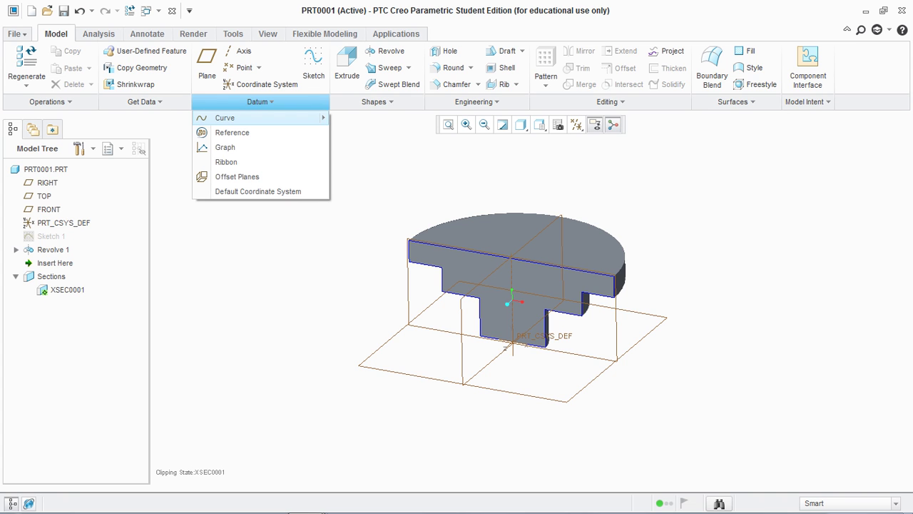
{"action": "left_click", "coordinate": [393, 146]}
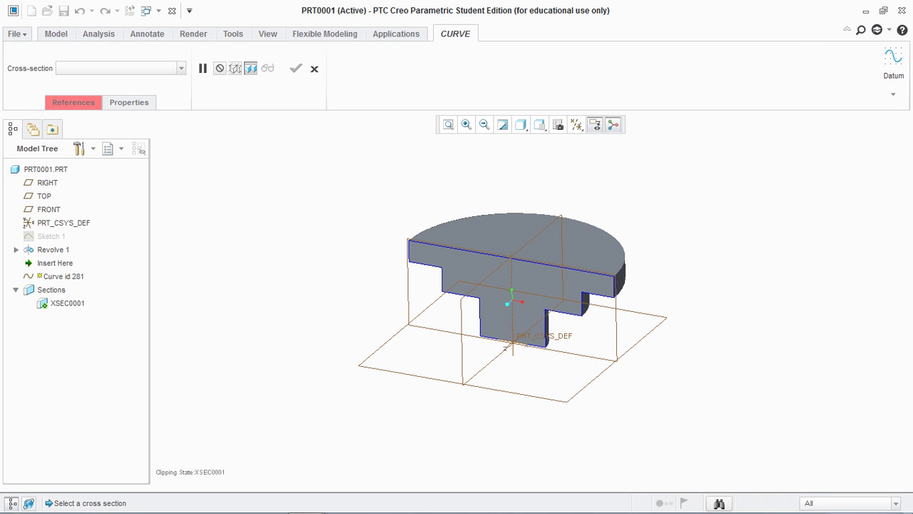
{"action": "left_click", "coordinate": [68, 304]}
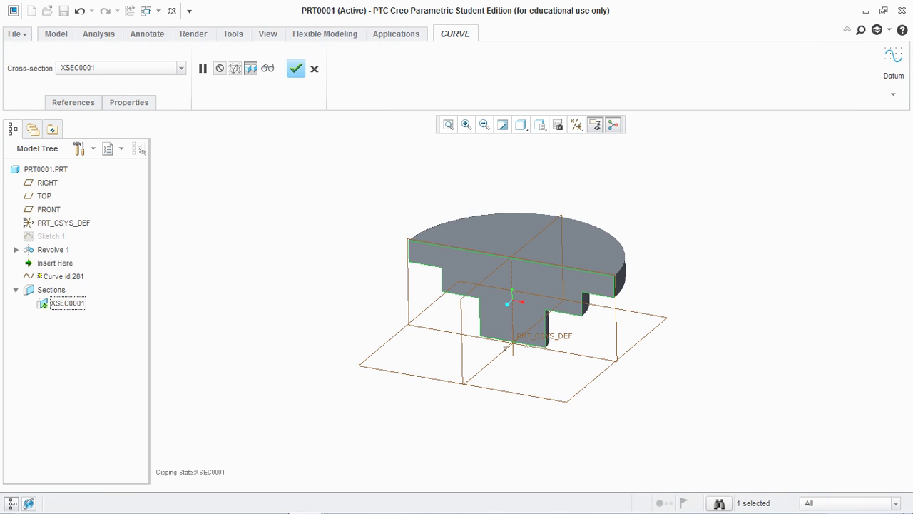
{"action": "left_click", "coordinate": [296, 68]}
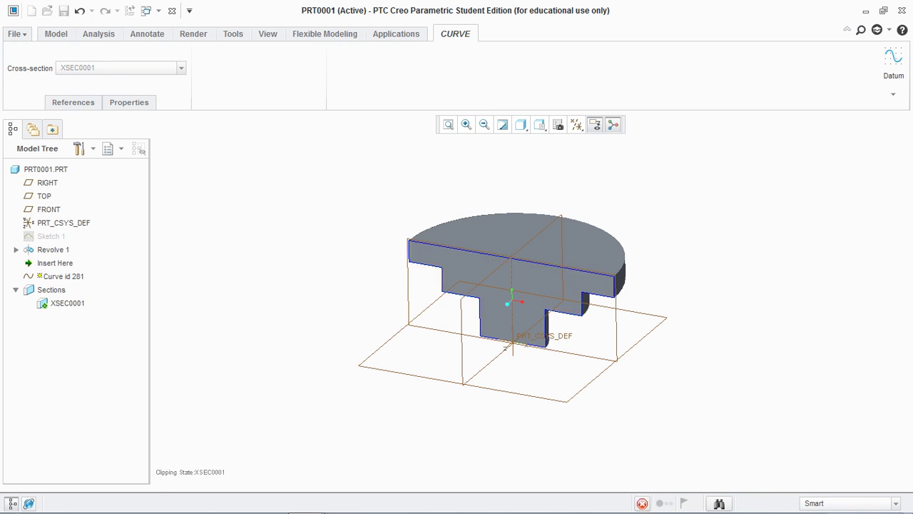
{"action": "left_click", "coordinate": [58, 263]}
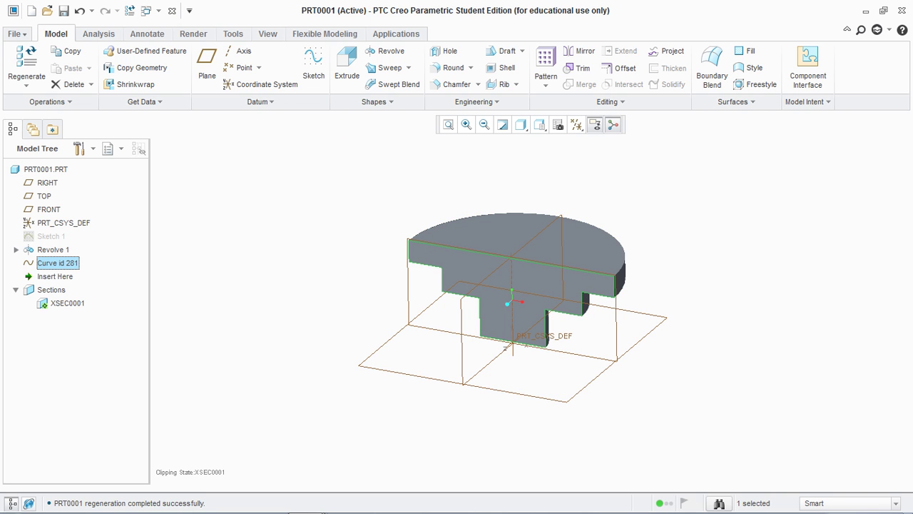
{"action": "key", "text": "Escape"}
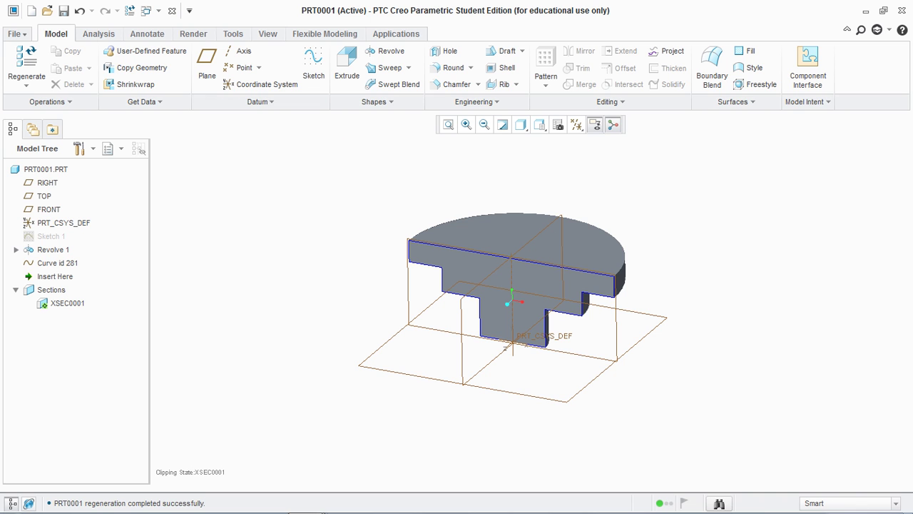
{"action": "left_click", "coordinate": [774, 501]}
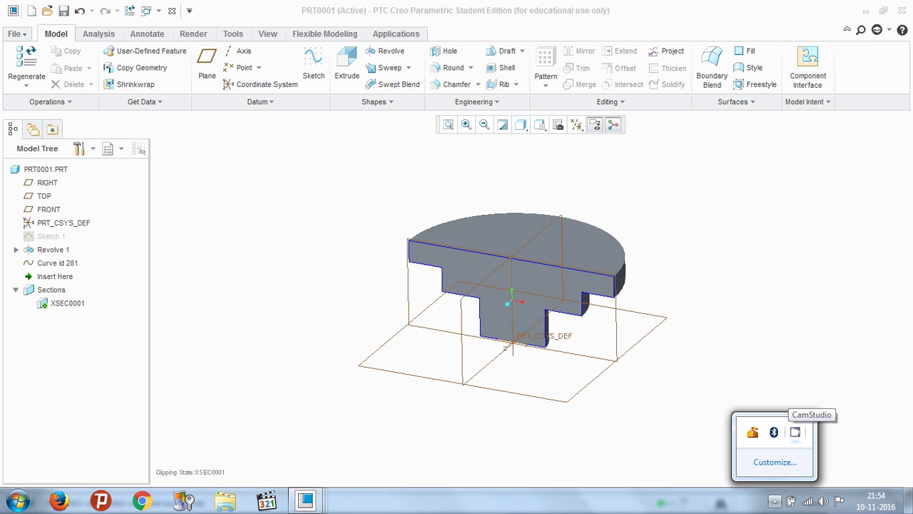
{"action": "left_click", "coordinate": [796, 432]}
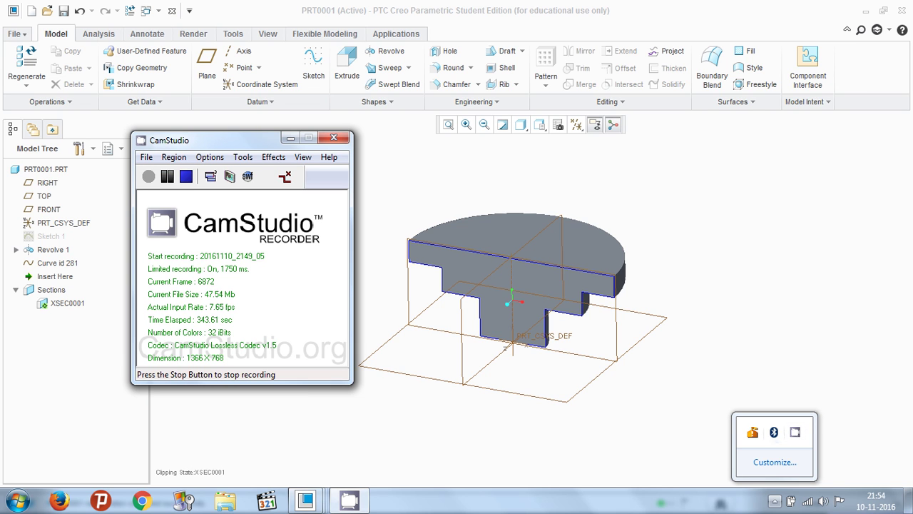